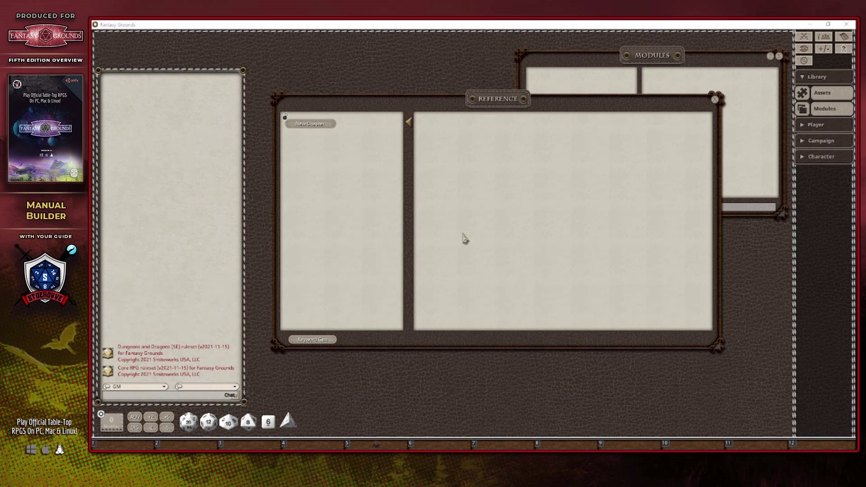
Step: Search 'ac' in module activation, load D&D Acquisitions Incorporated, and show its categories
{"action": "left_click", "coordinate": [767, 126]}
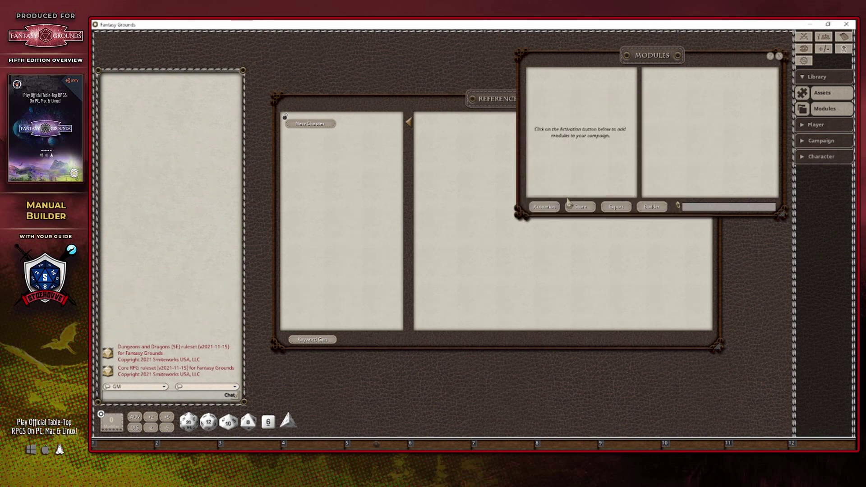
{"action": "left_click", "coordinate": [544, 207]}
{"action": "left_click", "coordinate": [390, 367]}
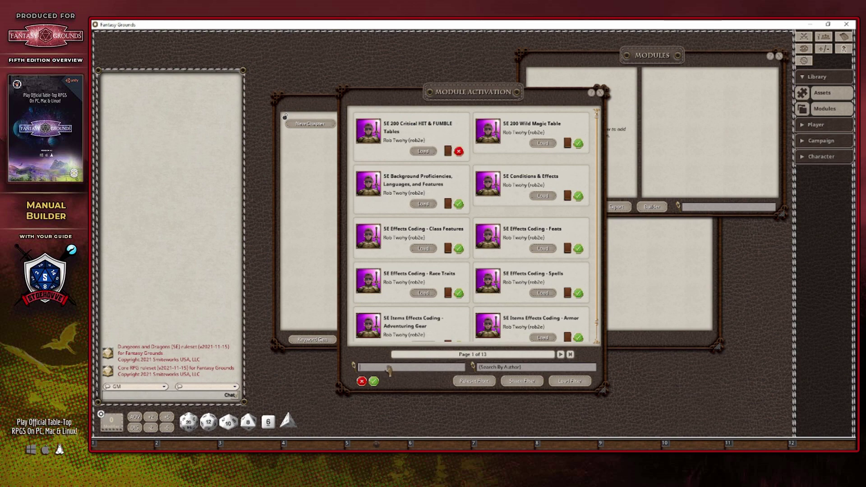
{"action": "type", "text": "acq"}
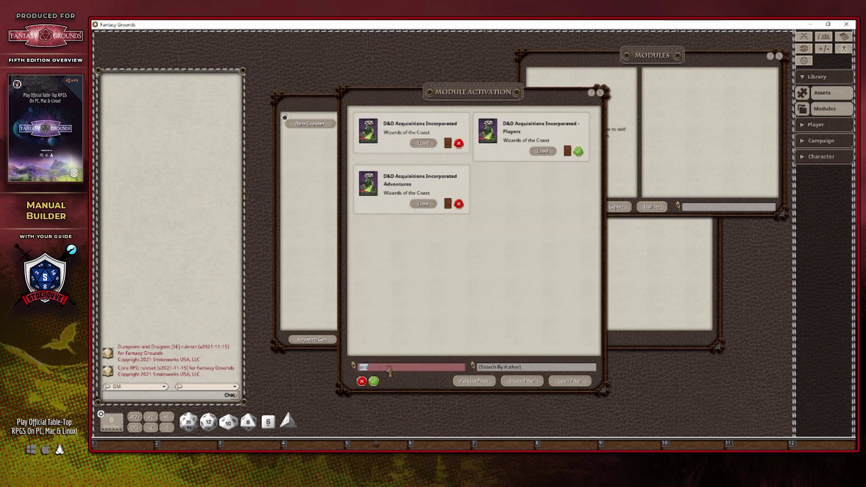
{"action": "left_click", "coordinate": [424, 143]}
{"action": "left_click", "coordinate": [601, 93]}
{"action": "left_click", "coordinate": [576, 97]}
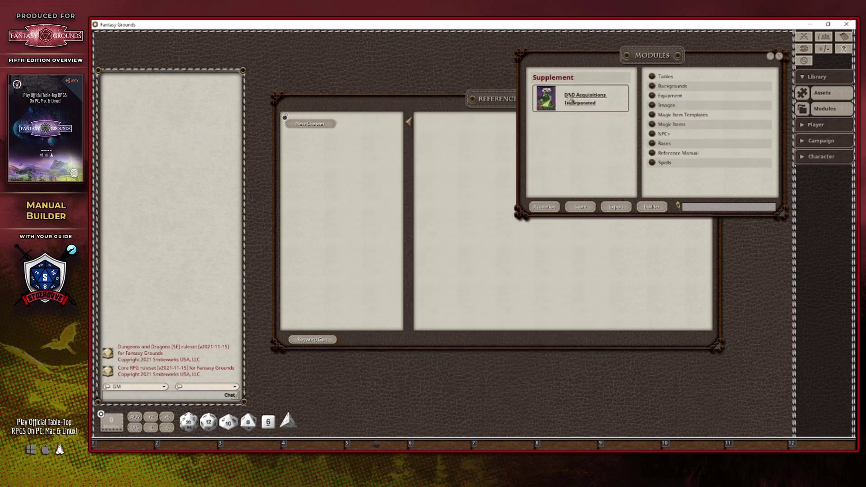
Step: Open the Acquisitions Incorporated reference manual, move it aside, and close it
{"action": "left_click", "coordinate": [679, 153]}
{"action": "left_click_drag", "start_coordinate": [473, 120], "coordinate": [615, 144]}
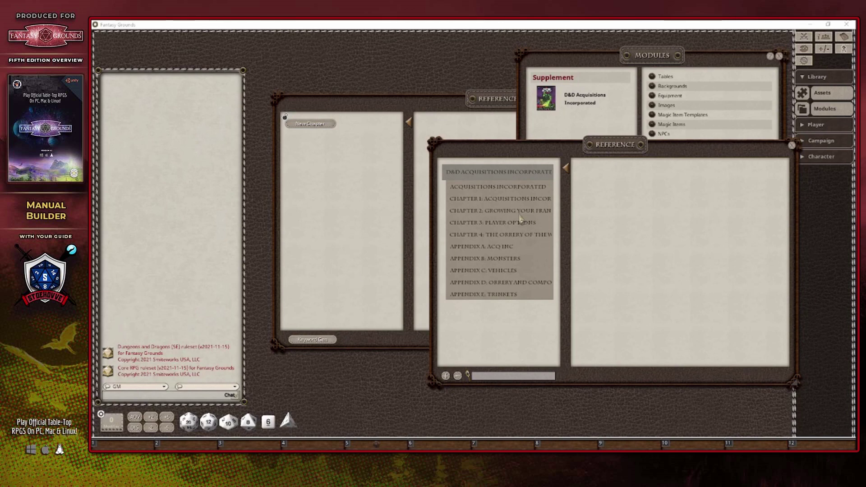
{"action": "left_click", "coordinate": [792, 145]}
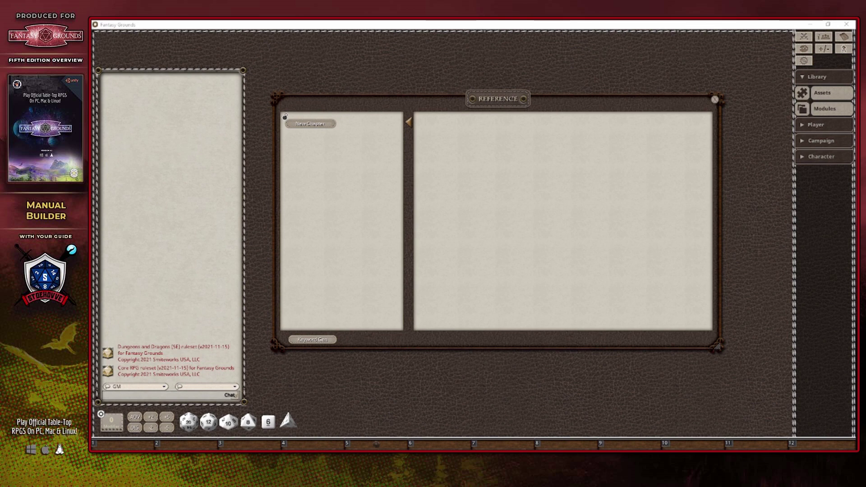
{"action": "left_click", "coordinate": [301, 127]}
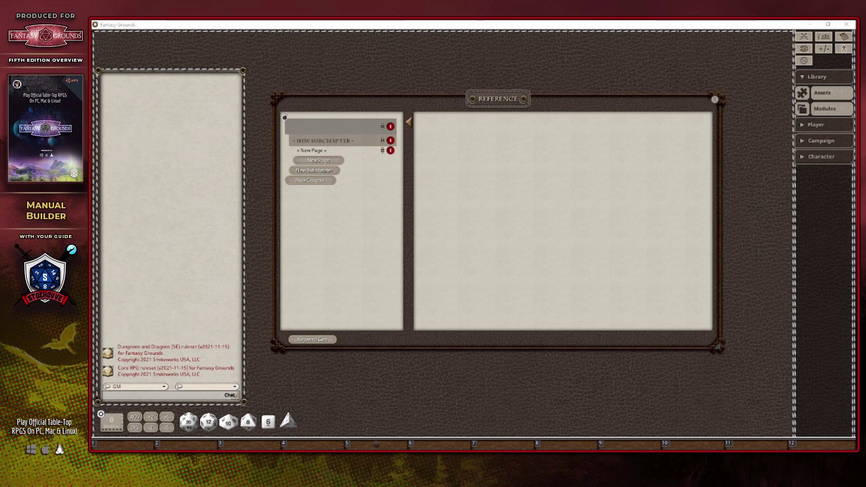
{"action": "left_click", "coordinate": [390, 127]}
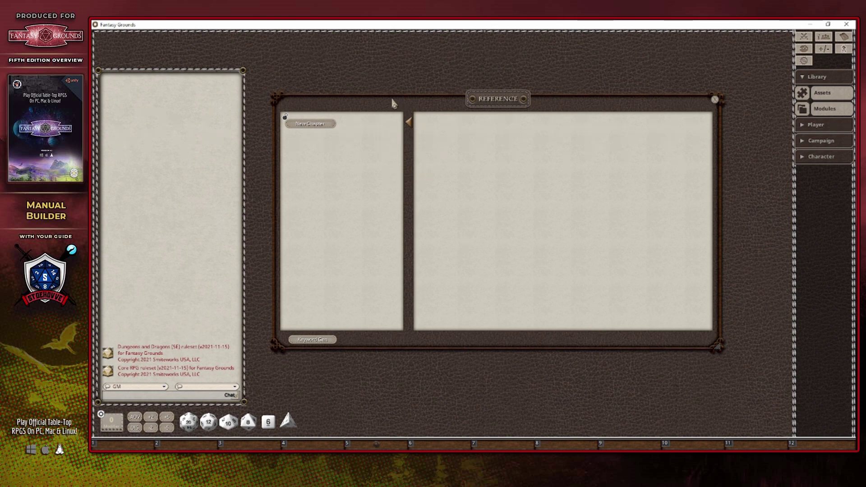
Step: Hide the chapter index pane and add a New Chapter with its subchapter and page
{"action": "left_click", "coordinate": [409, 123]}
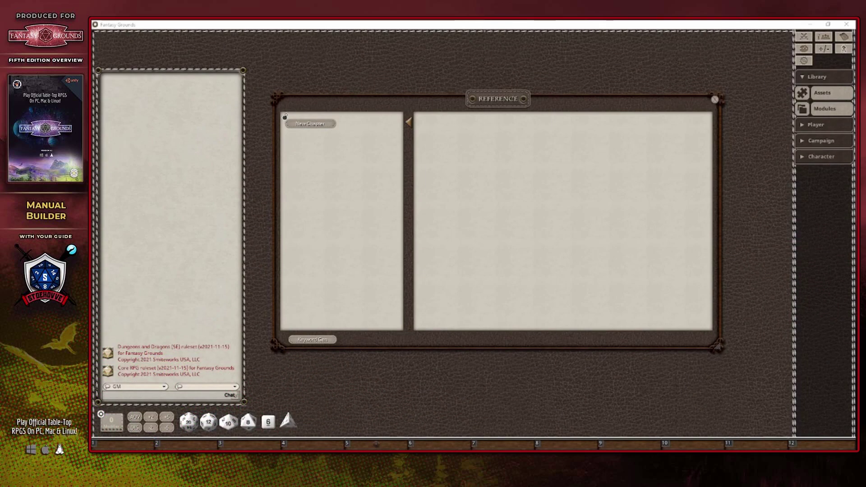
{"action": "left_click", "coordinate": [310, 124]}
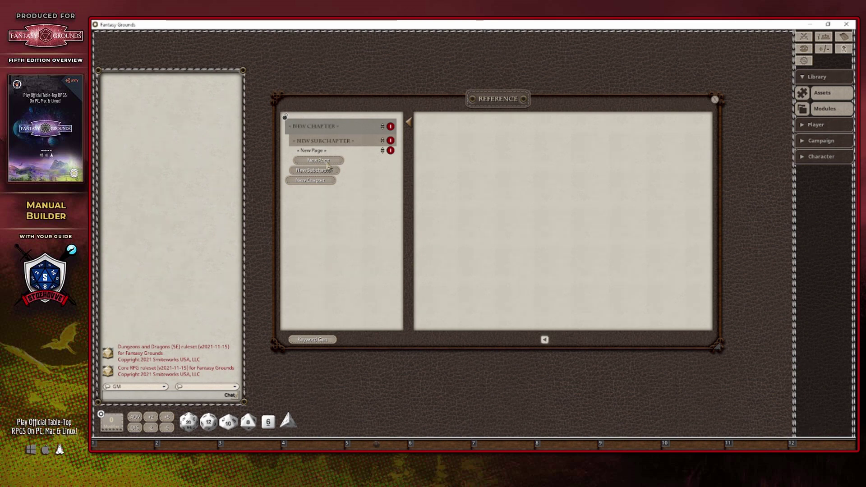
Step: Add an extra page and a second subchapter to the chapter
{"action": "left_click", "coordinate": [327, 163]}
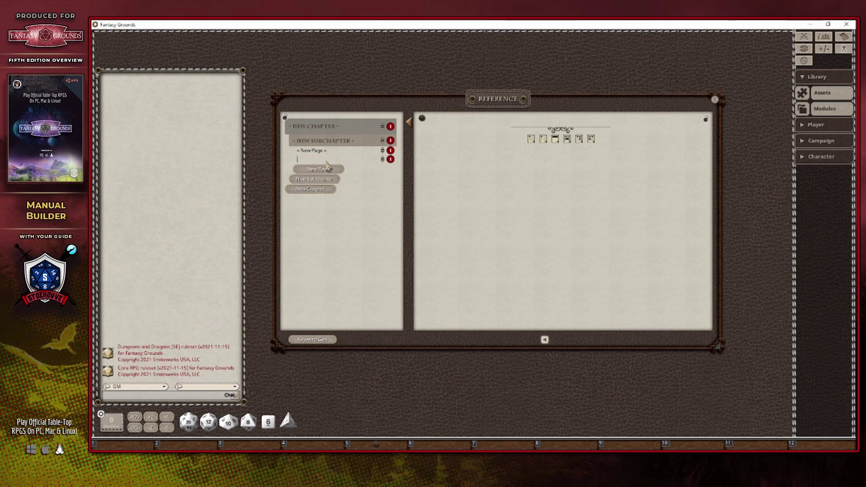
{"action": "left_click", "coordinate": [315, 180]}
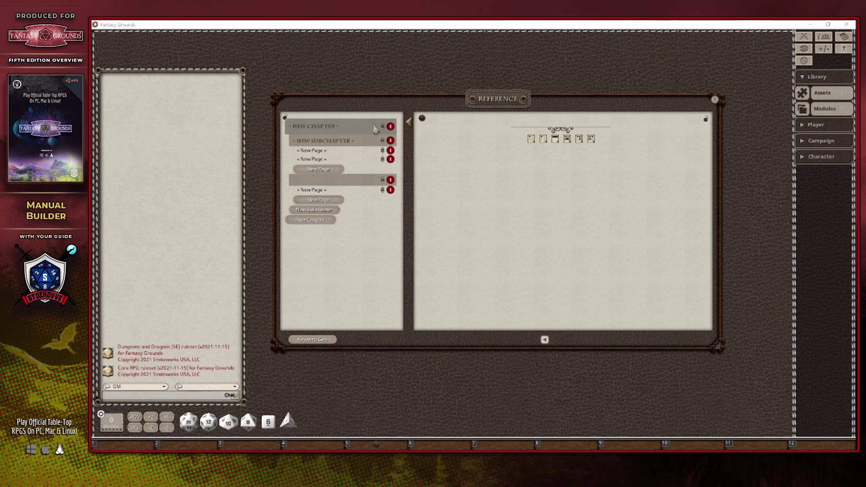
{"action": "left_click", "coordinate": [375, 217]}
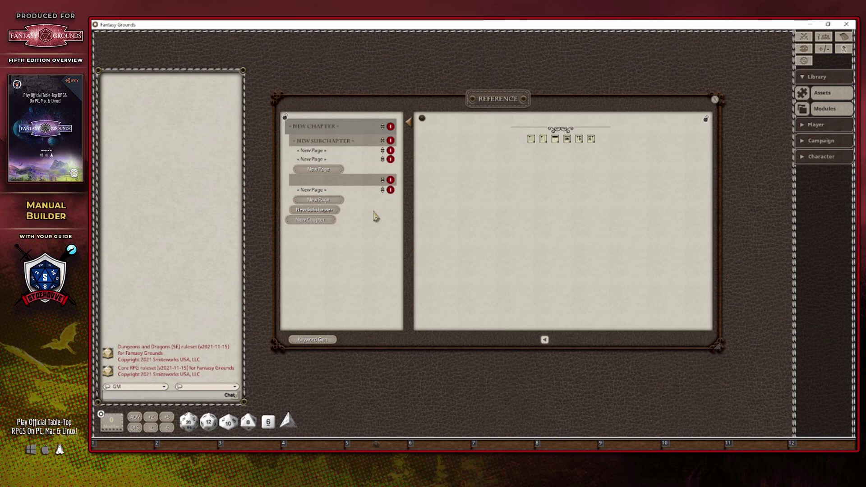
Step: Delete the second subchapter, the extra page, and then the whole chapter
{"action": "left_click", "coordinate": [392, 180]}
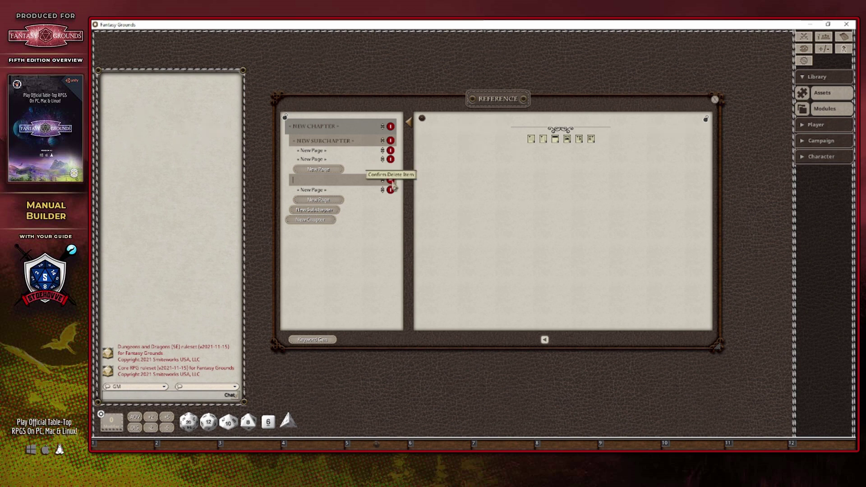
{"action": "left_click", "coordinate": [393, 182]}
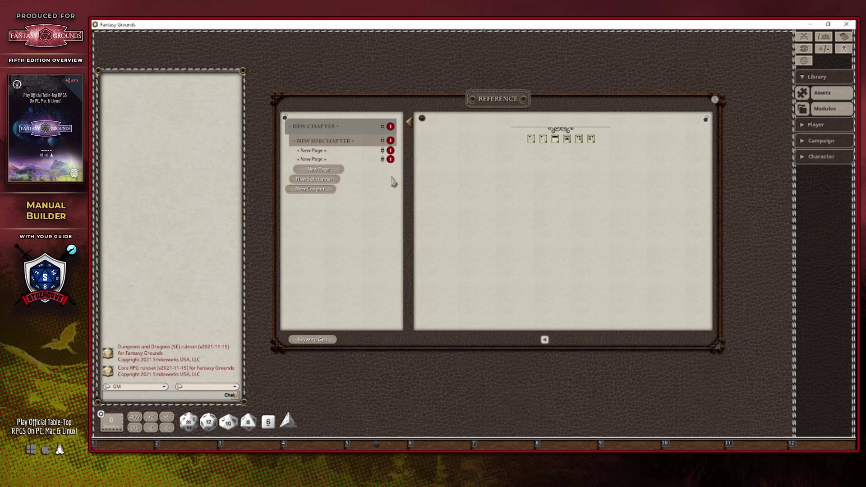
{"action": "left_click", "coordinate": [391, 162]}
{"action": "left_click", "coordinate": [391, 161]}
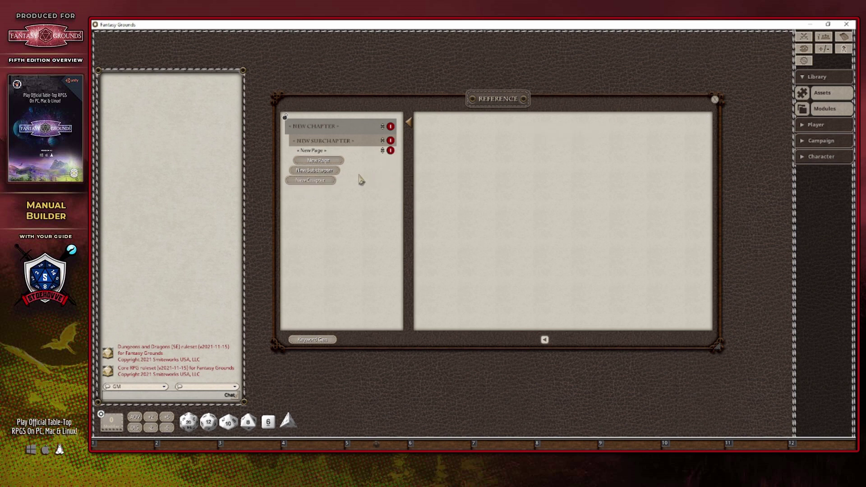
{"action": "left_click", "coordinate": [391, 127]}
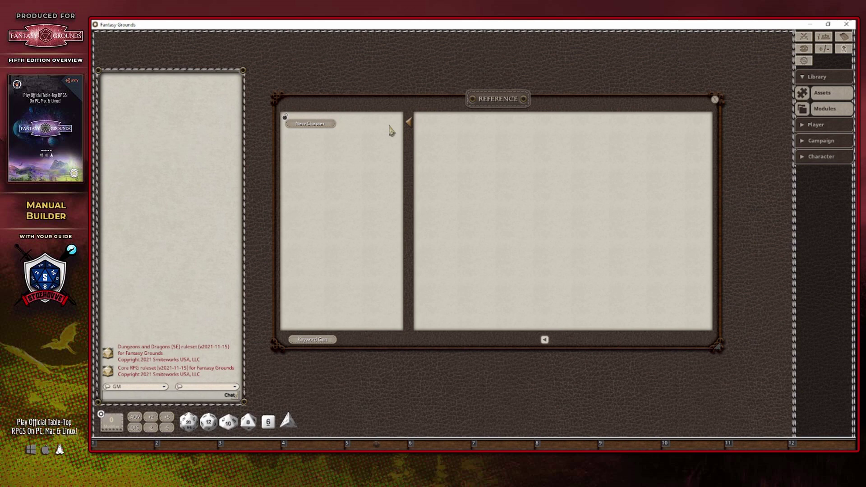
Step: Add two new chapters, then delete the first, leaving one blank chapter
{"action": "left_click", "coordinate": [311, 124]}
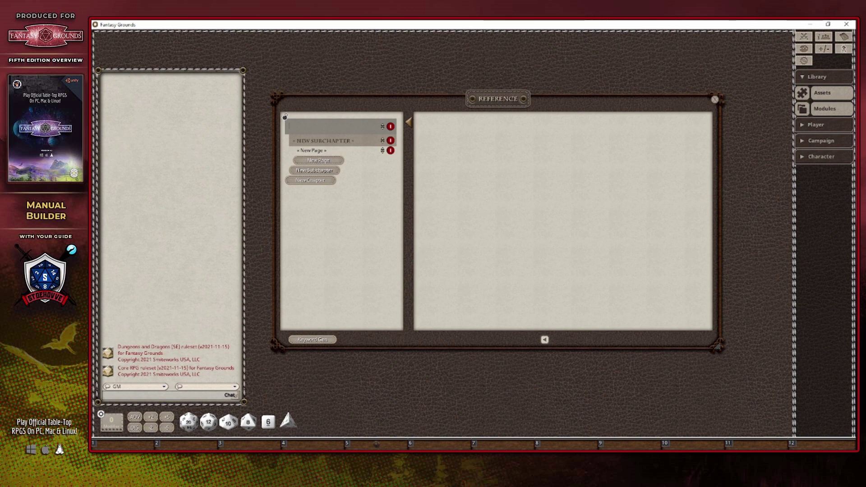
{"action": "left_click", "coordinate": [310, 180]}
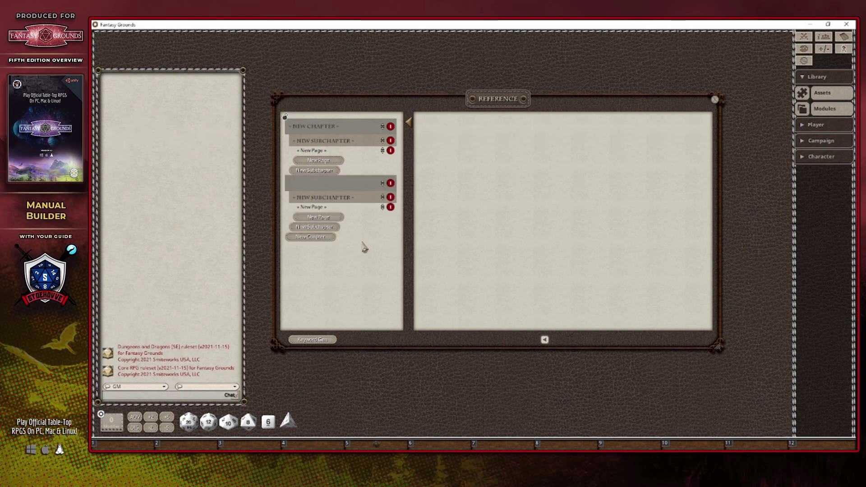
{"action": "left_click", "coordinate": [391, 127]}
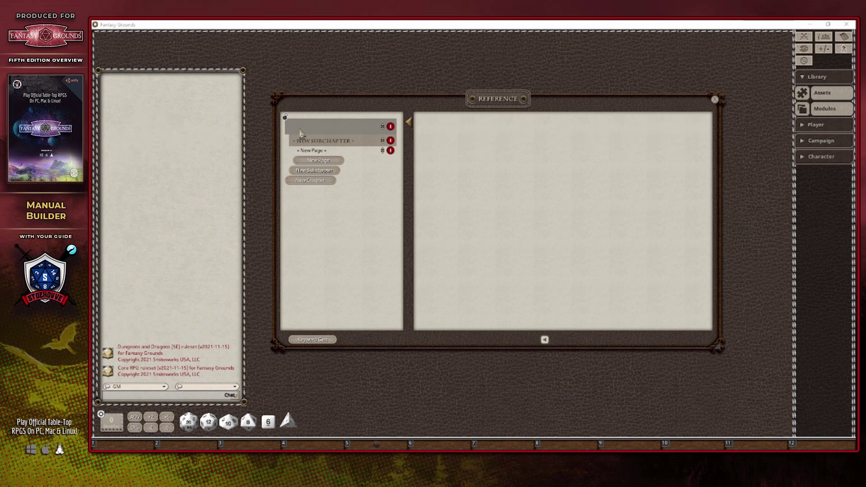
Step: Name the chapter, subchapter and page with placeholder text 'sdfsdf', 'sdfsdf' and 'sdfsdfsdf'
{"action": "type", "text": "sdfsdf"}
{"action": "key", "text": "Tab"}
{"action": "type", "text": "sdfsdf"}
{"action": "key", "text": "Tab"}
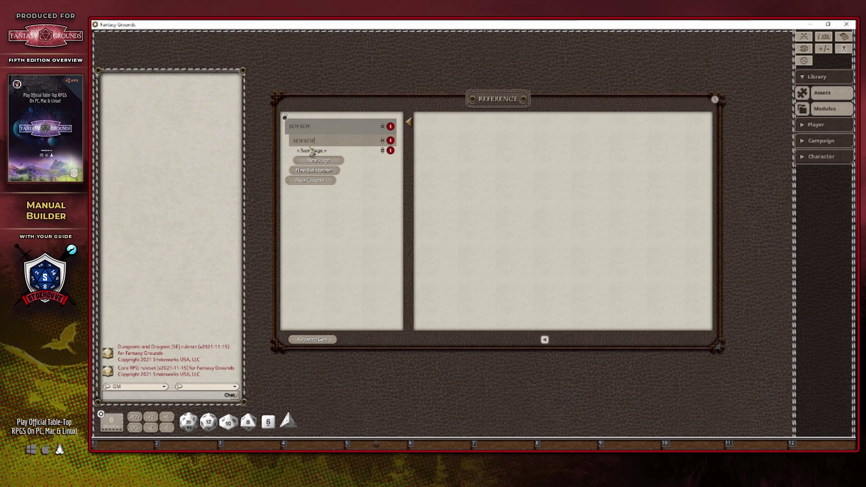
{"action": "type", "text": "sdfsdfsdf"}
Step: Add a placeholder text block to the page and close the manual builder
{"action": "left_click", "coordinate": [532, 139]}
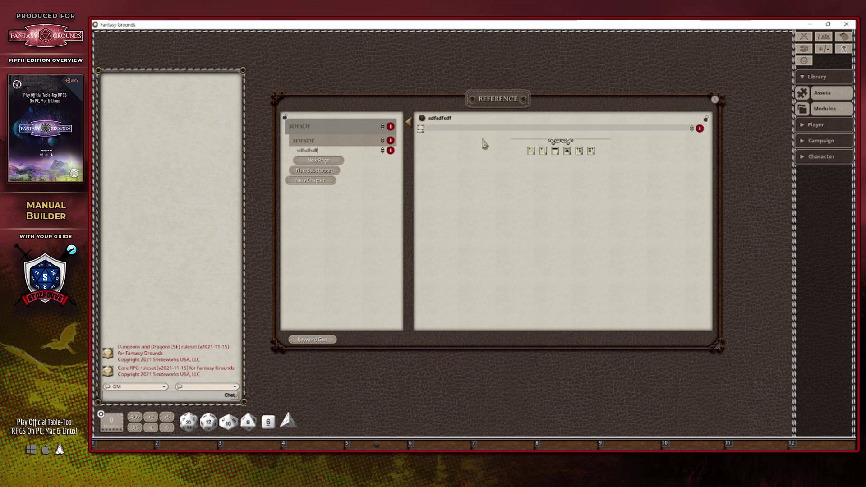
{"action": "type", "text": "sdfsdfsdfsdfsdfsdsfd"}
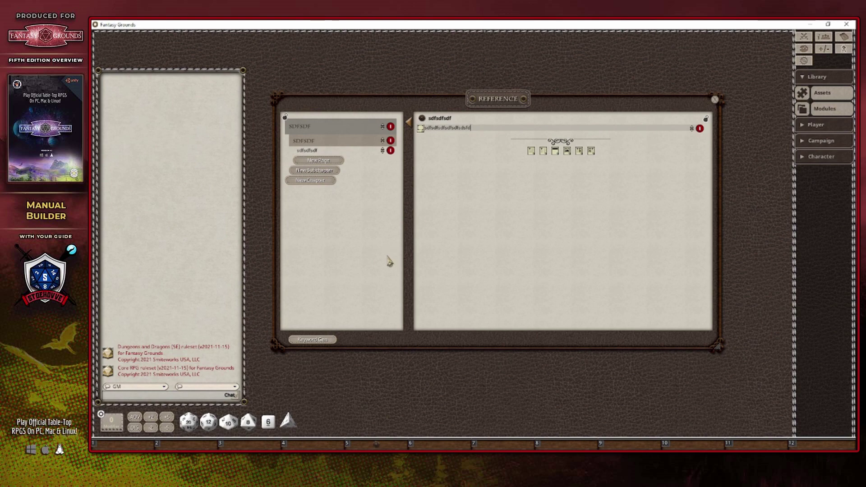
{"action": "left_click", "coordinate": [715, 99]}
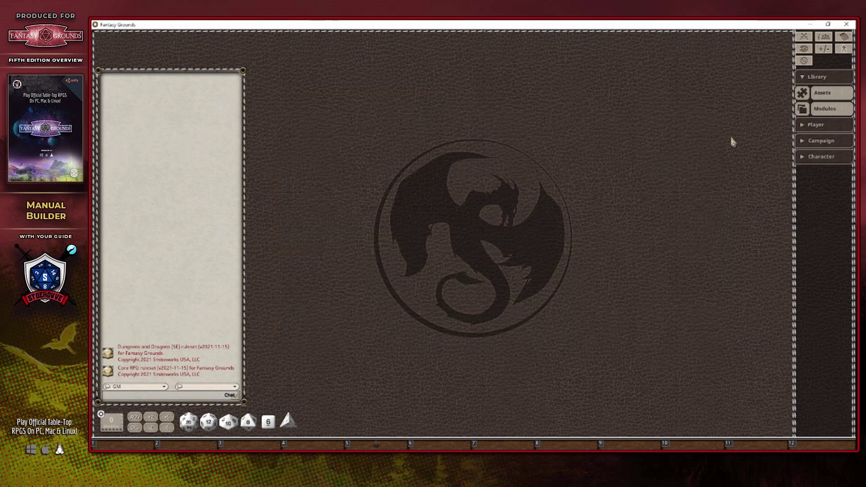
Step: Reopen the Modules list and the Reference manual builder
{"action": "left_click", "coordinate": [830, 109]}
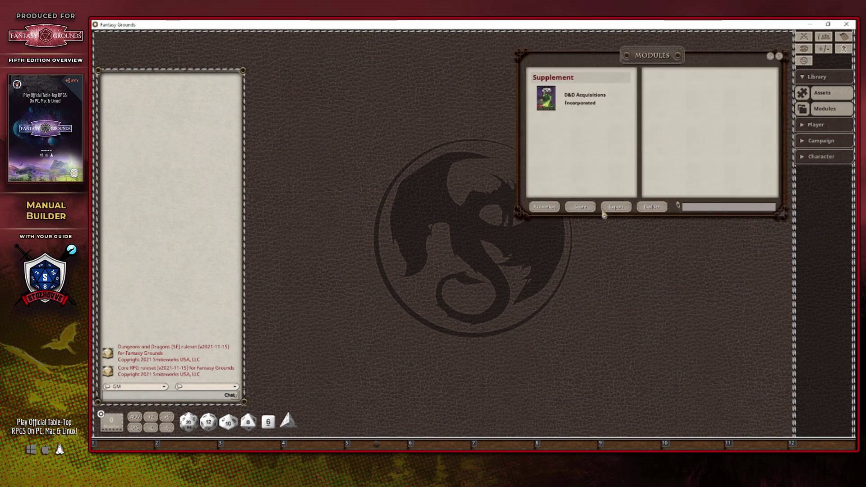
{"action": "left_click", "coordinate": [658, 208]}
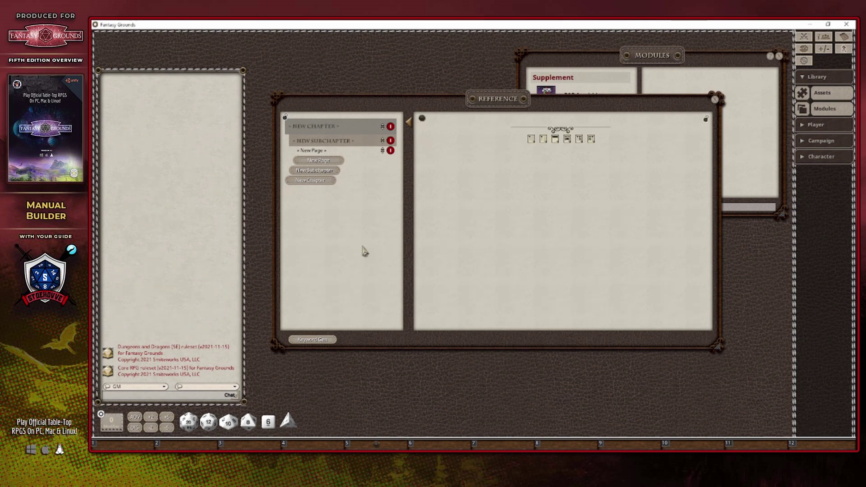
Step: Title the first chapter CHAPTER #1, add a second chapter, and title it CHAPTER #2
{"action": "left_click", "coordinate": [309, 132]}
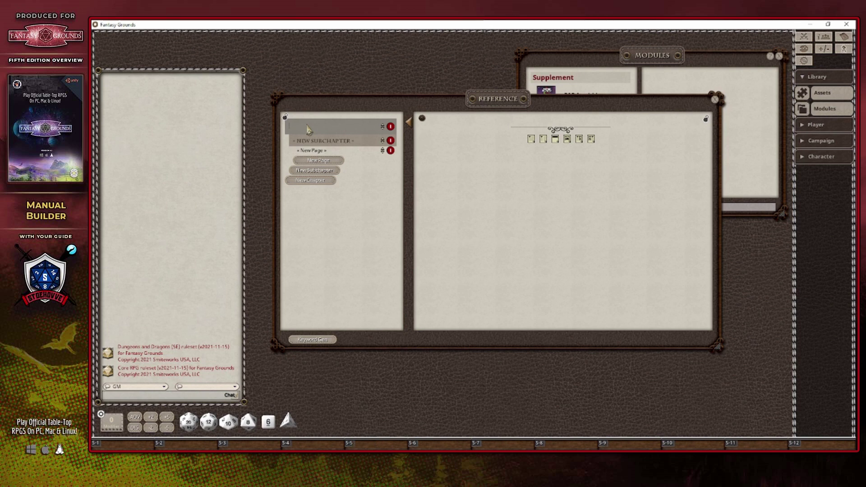
{"action": "type", "text": "CHAPTER #1"}
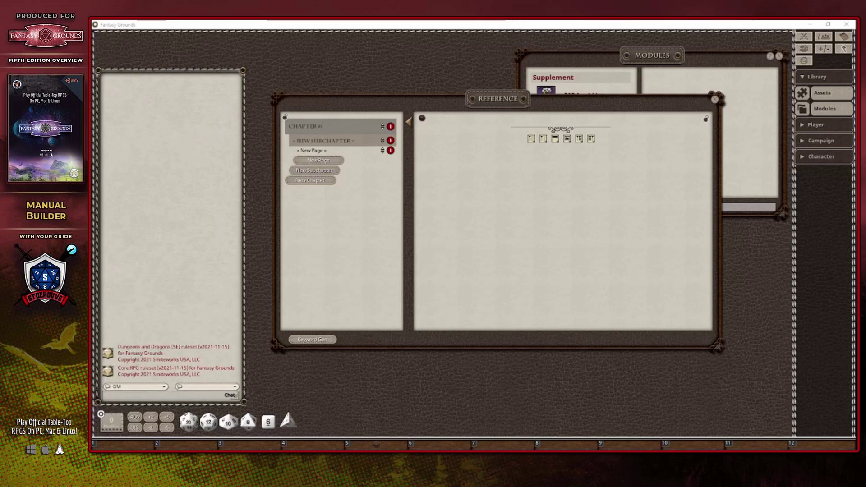
{"action": "left_click", "coordinate": [310, 181]}
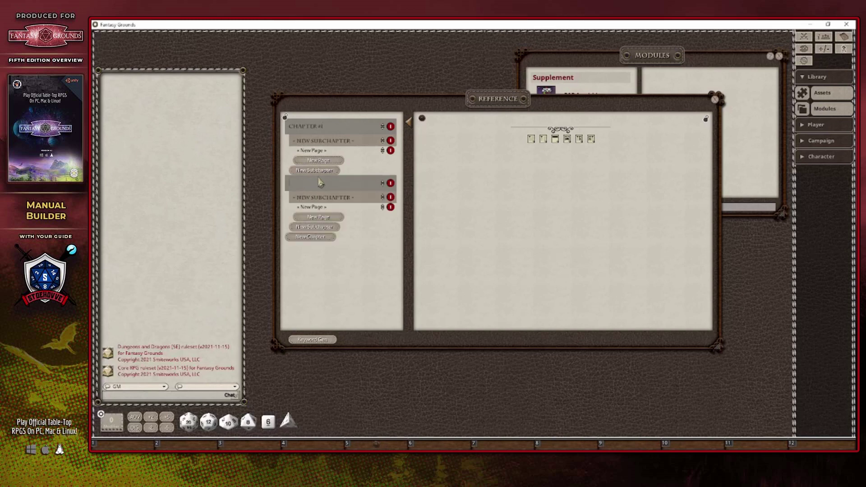
{"action": "type", "text": "CHAPTER #2"}
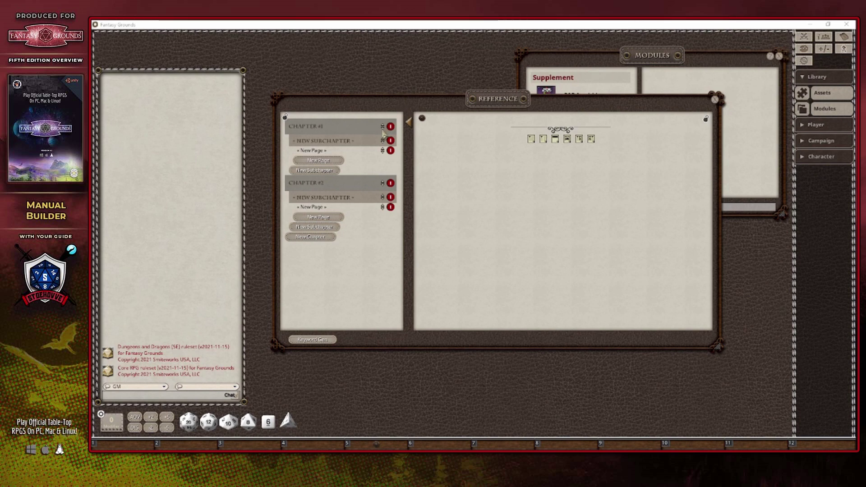
{"action": "left_click_drag", "start_coordinate": [383, 134], "coordinate": [346, 231]}
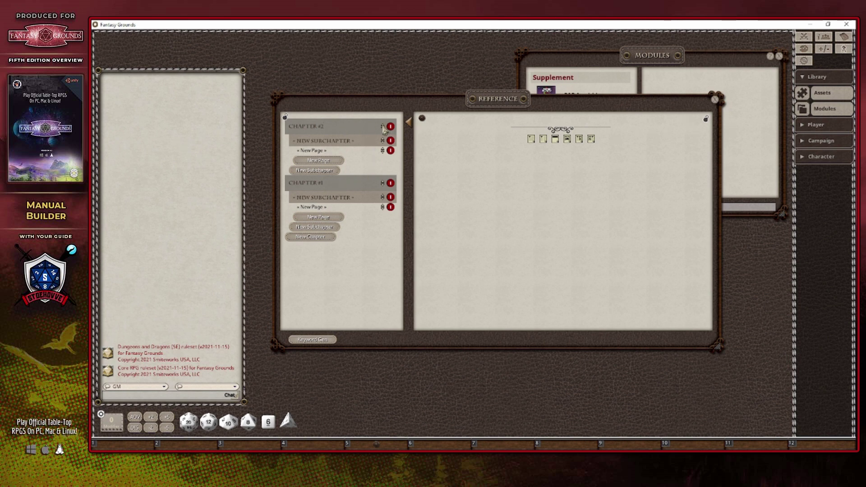
{"action": "left_click_drag", "start_coordinate": [383, 129], "coordinate": [352, 155]}
{"action": "left_click", "coordinate": [345, 181]}
{"action": "left_click", "coordinate": [383, 129]}
{"action": "left_click", "coordinate": [383, 128]}
{"action": "left_click", "coordinate": [382, 129]}
{"action": "left_click", "coordinate": [383, 182]}
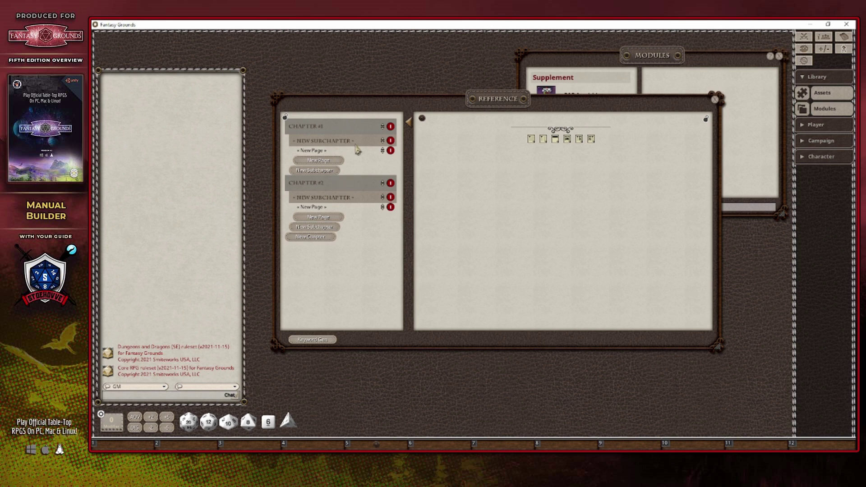